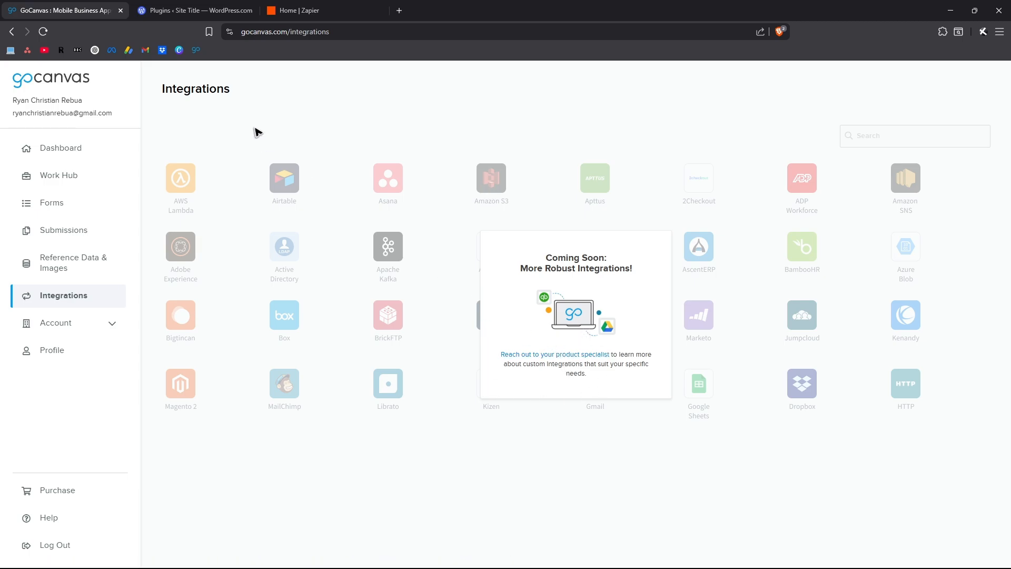
Check the WordPress plugin search for gocanvas, then move to the Zapier home dashboard.
left_click(207, 11)
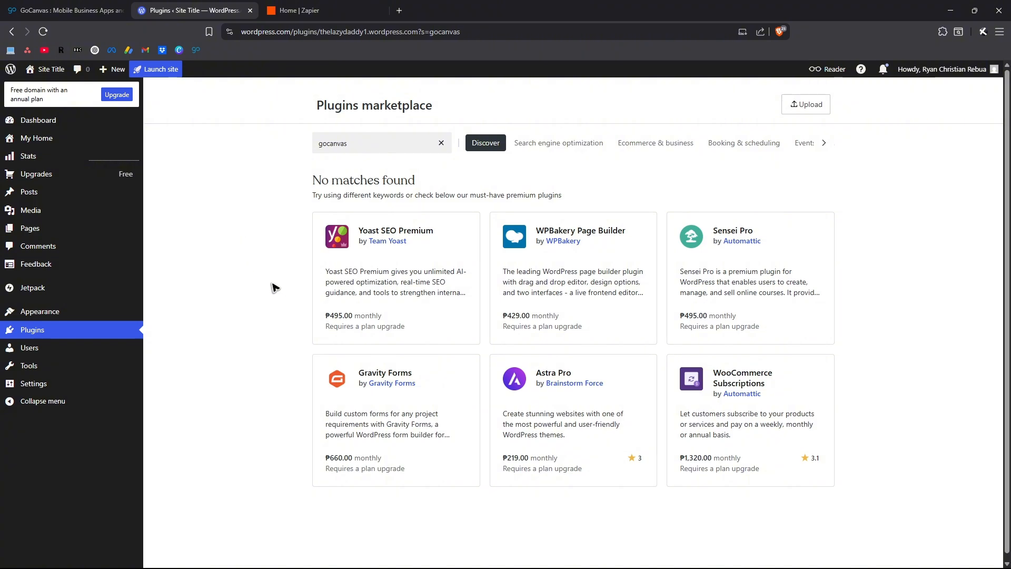
key("ctrl+Tab")
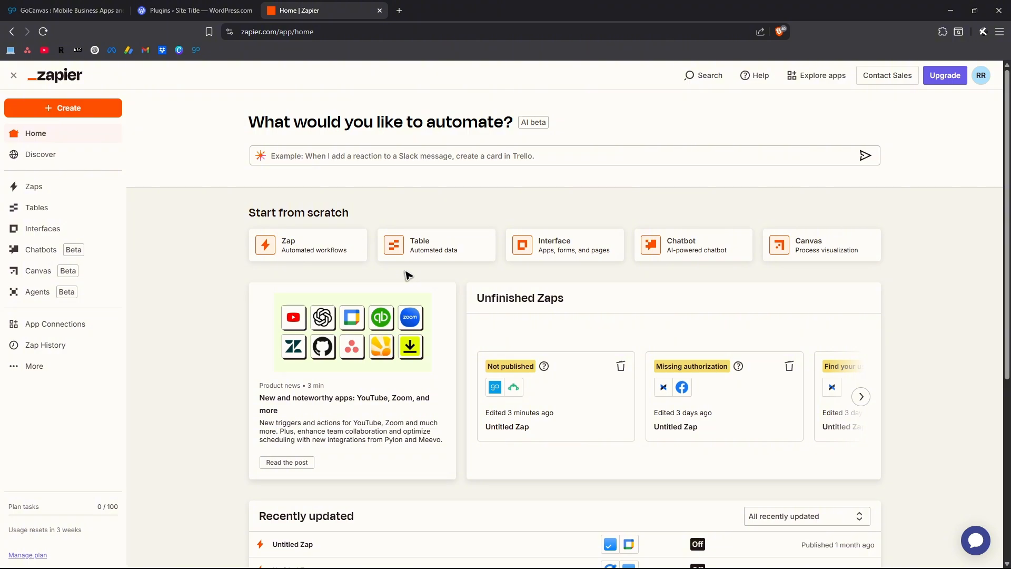
left_click(242, 10)
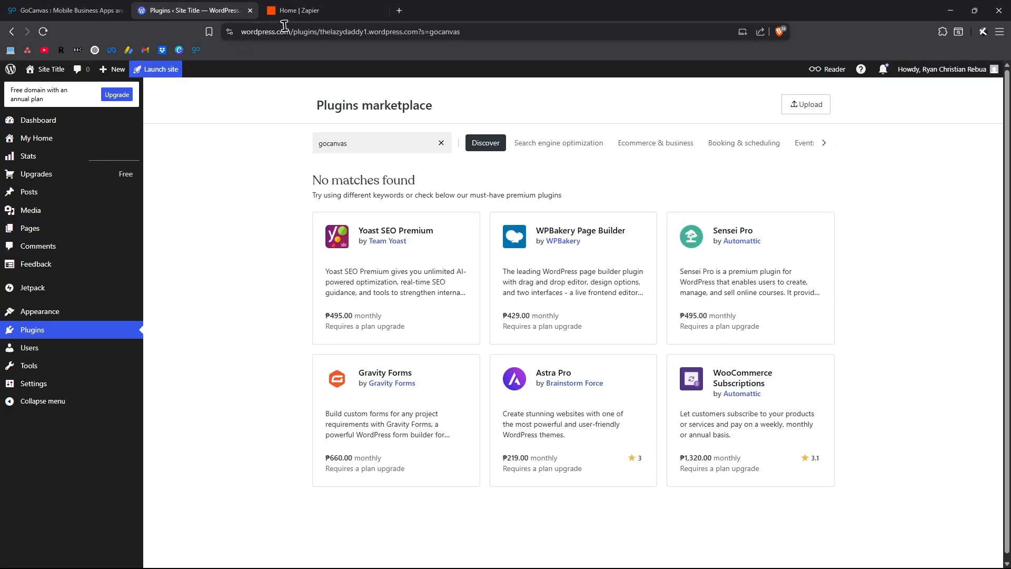
left_click(297, 10)
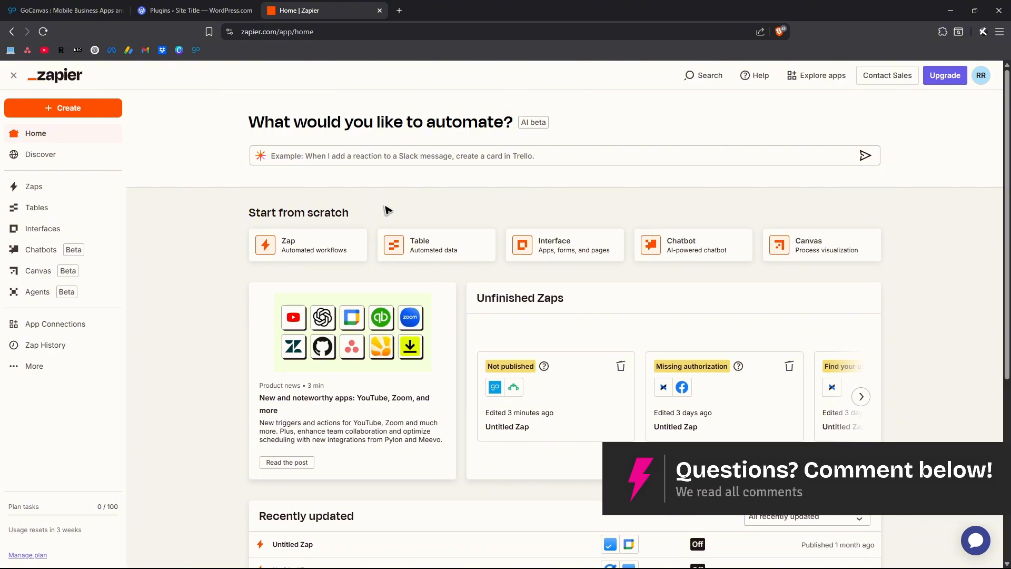
left_click(69, 10)
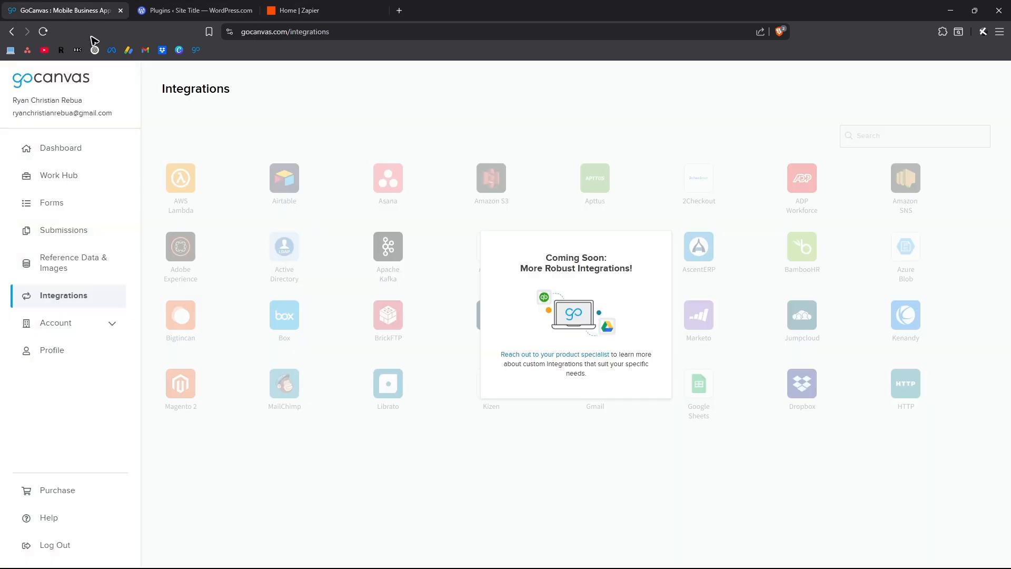
left_click(316, 10)
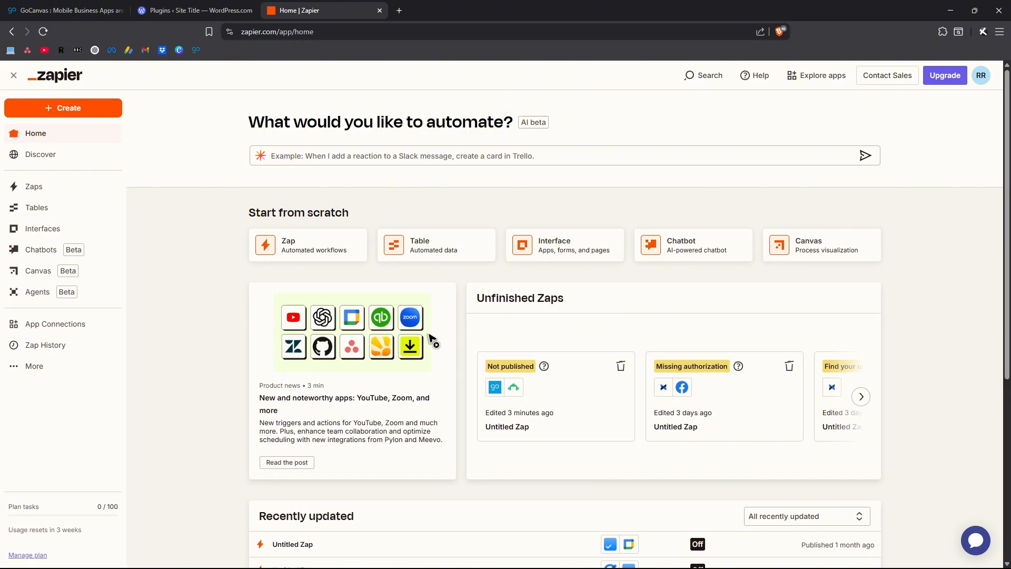
Create a new Zap and pick GoCanvas as its trigger app.
left_click(74, 109)
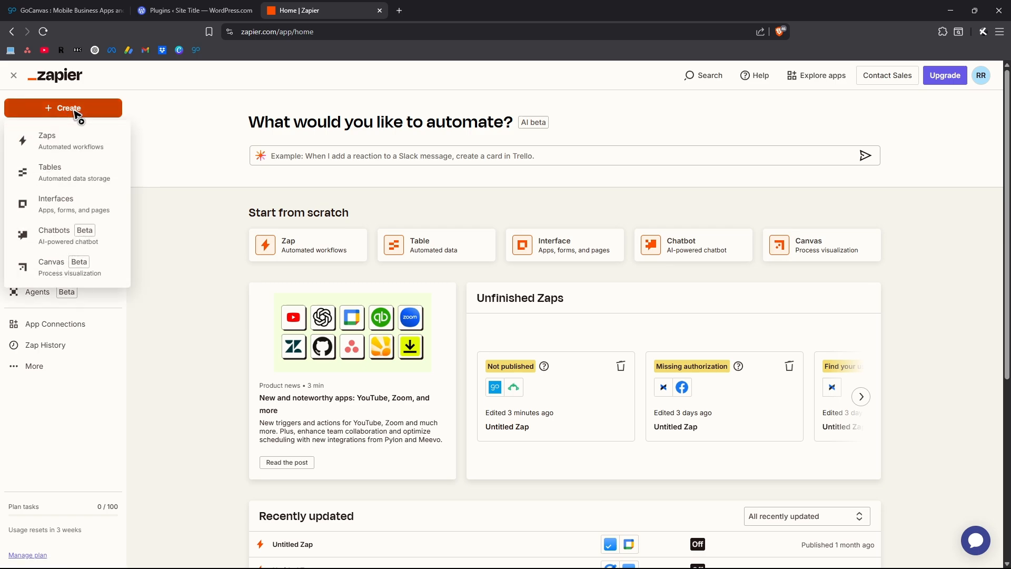
left_click(75, 148)
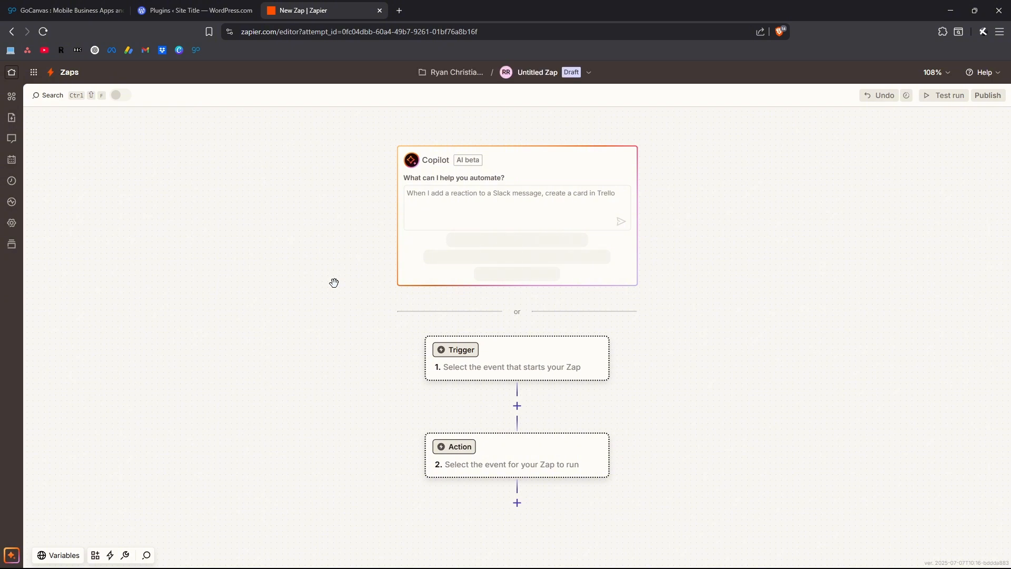
left_click(450, 350)
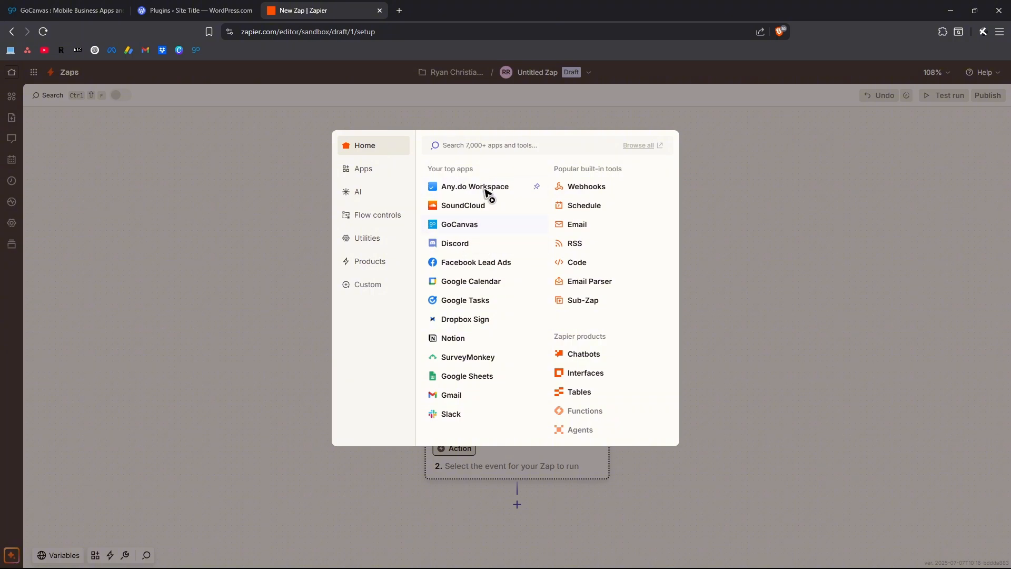
type("gocanvas")
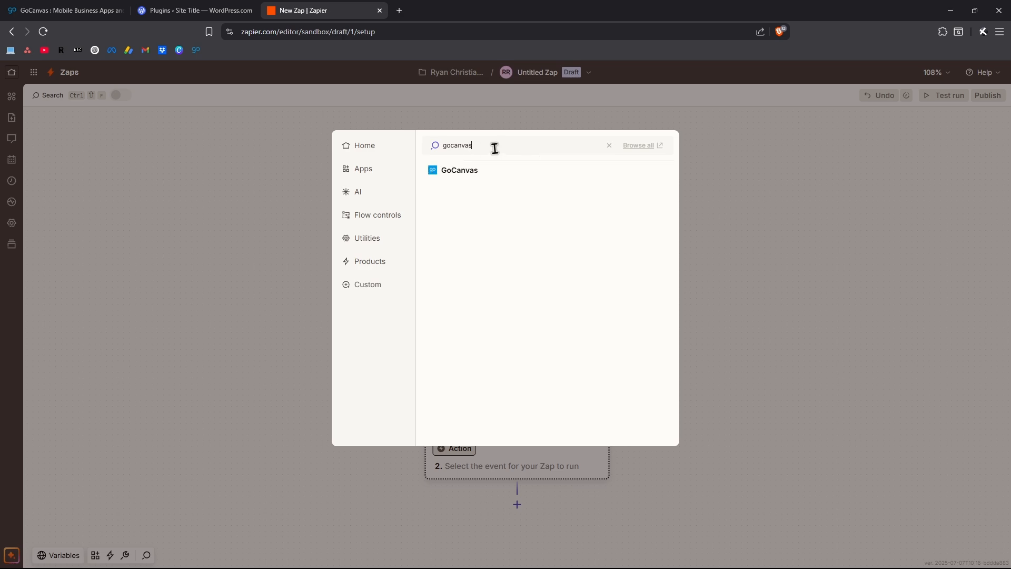
left_click(481, 169)
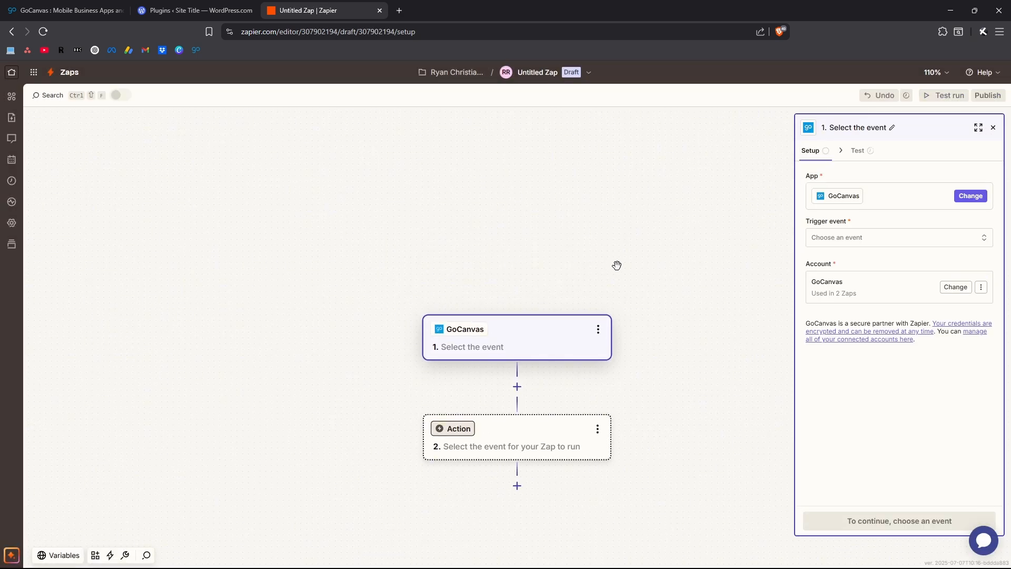
Set the GoCanvas trigger event to New Submission for the 'SAMPLE - Daily Field Report' app.
left_click(864, 244)
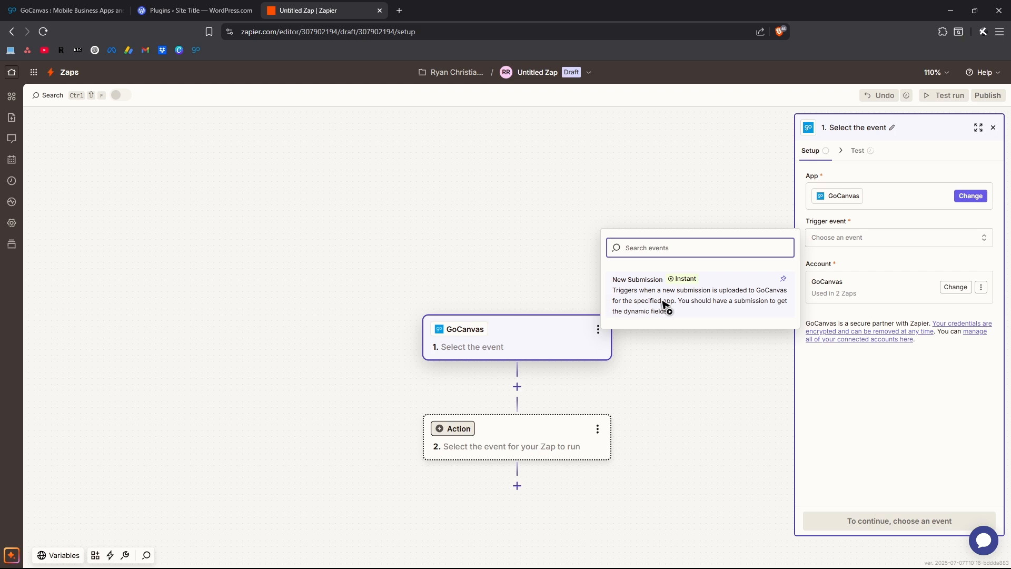
left_click(745, 305)
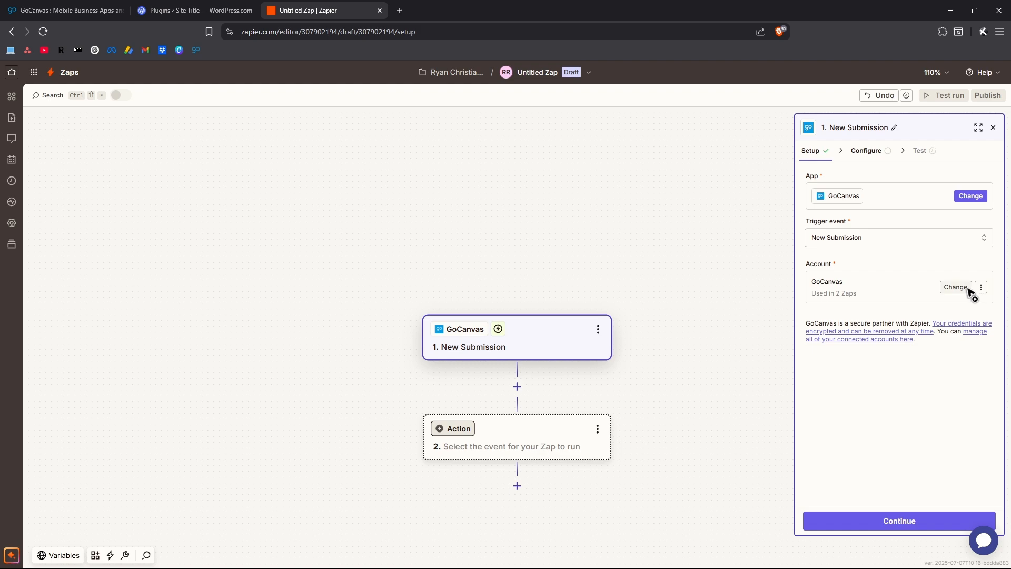
left_click(897, 520)
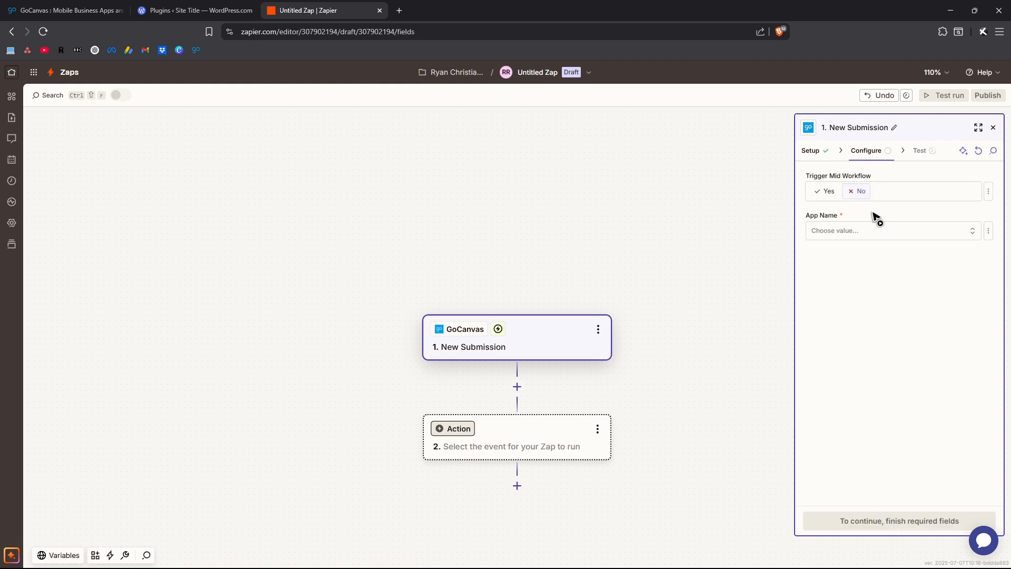
left_click(838, 232)
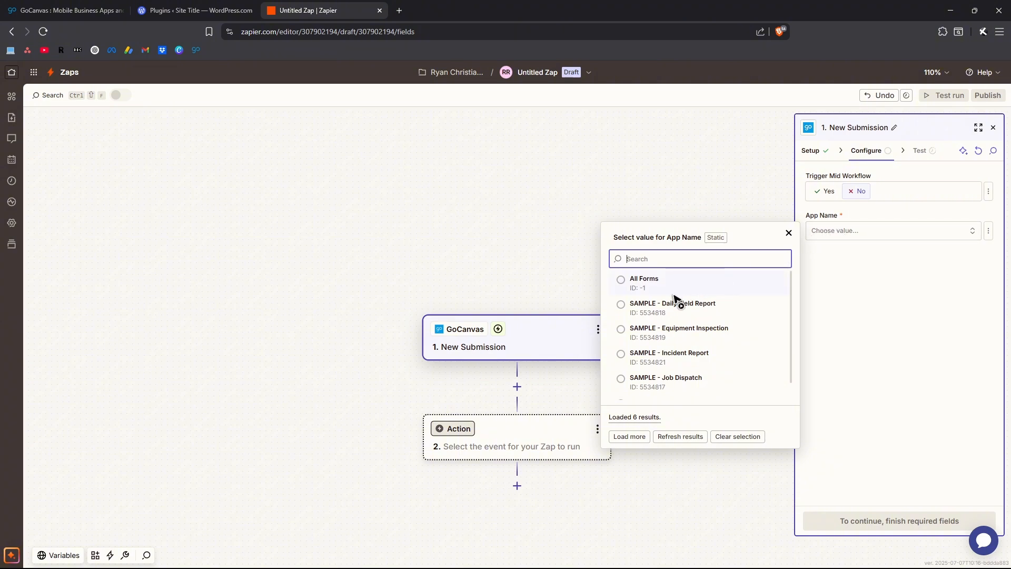
left_click(634, 308)
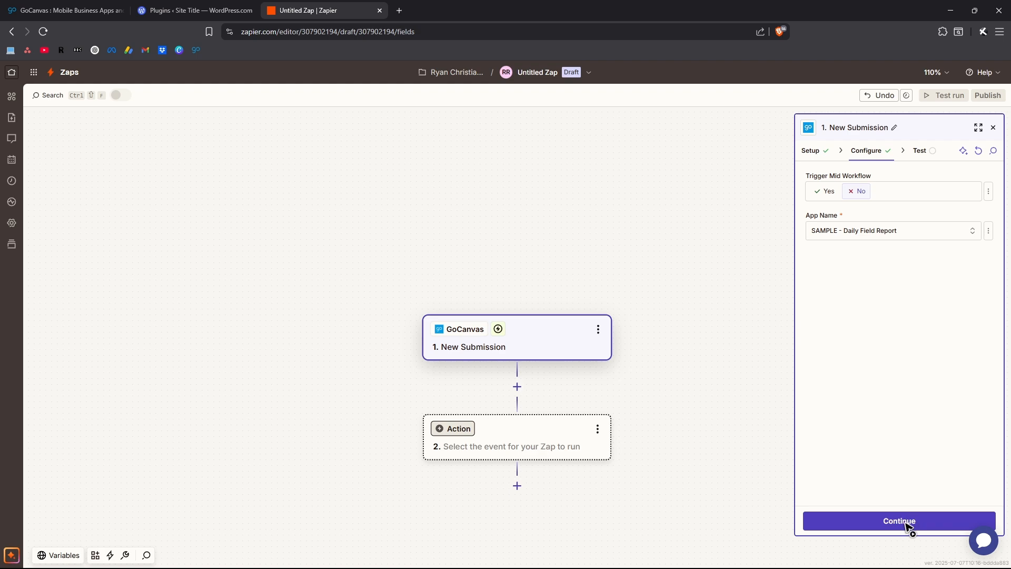
left_click(905, 523)
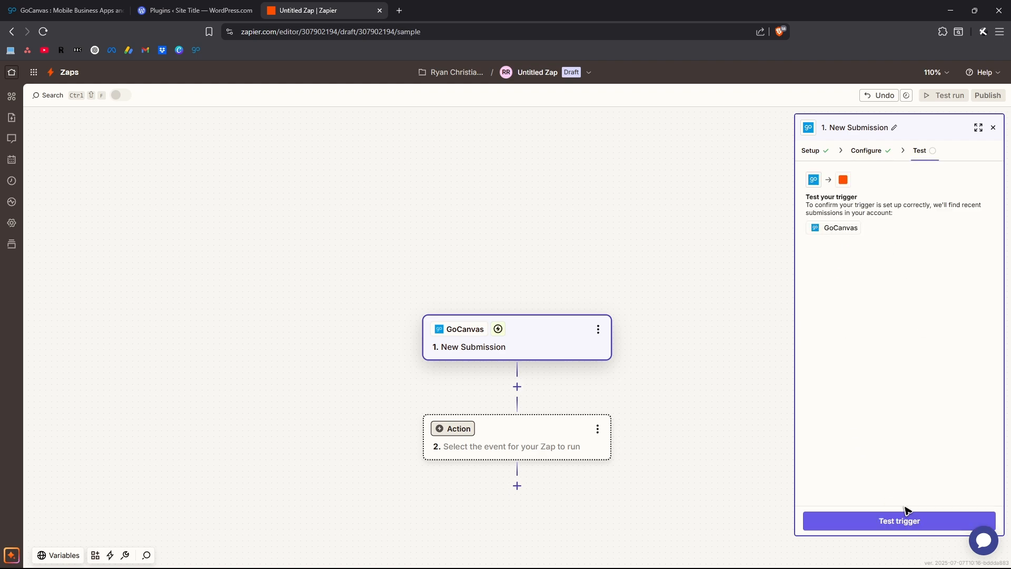
Test the trigger, continue with the Submission A record, and dismiss the app chooser.
left_click(905, 520)
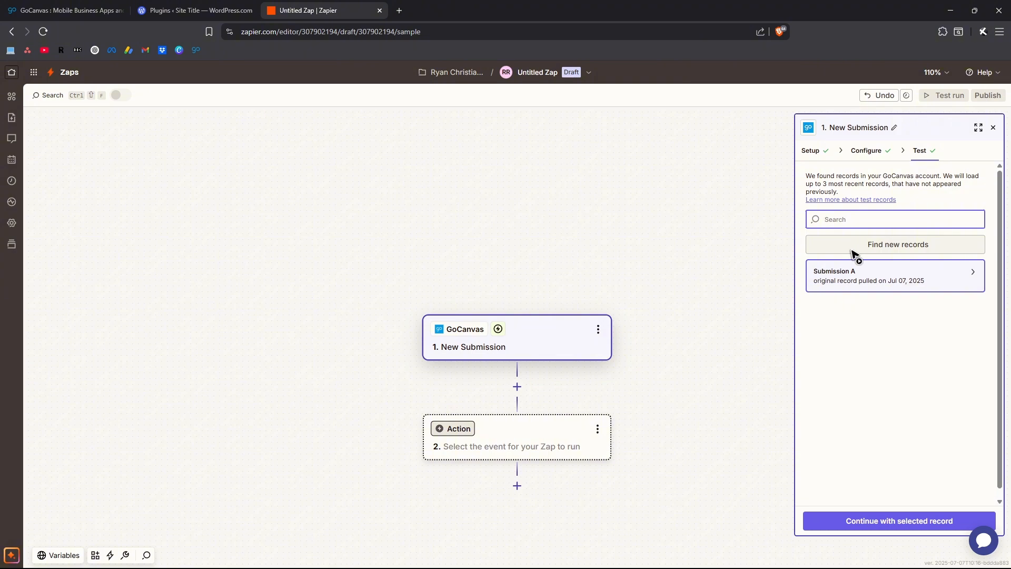
left_click(896, 522)
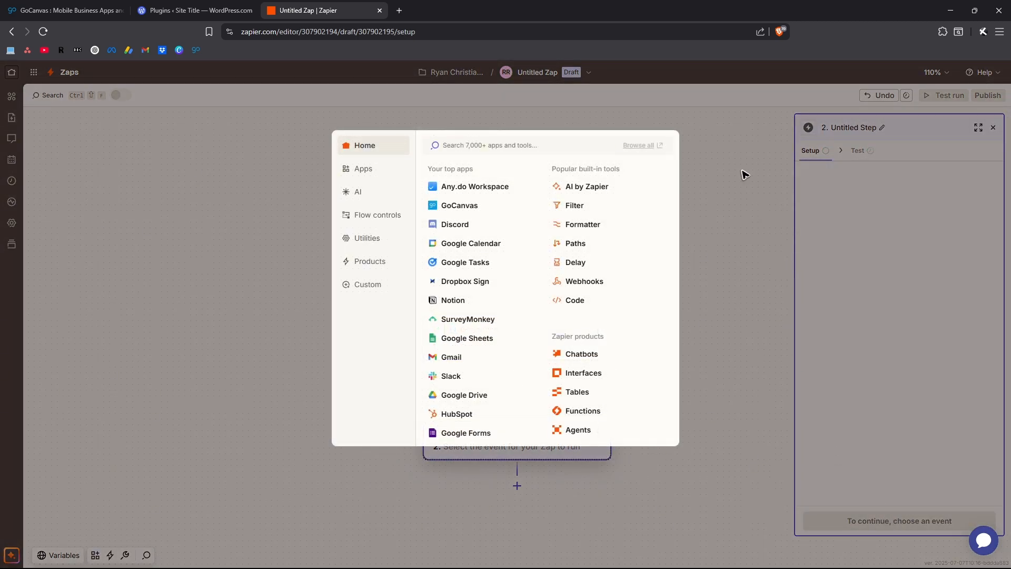
left_click(745, 174)
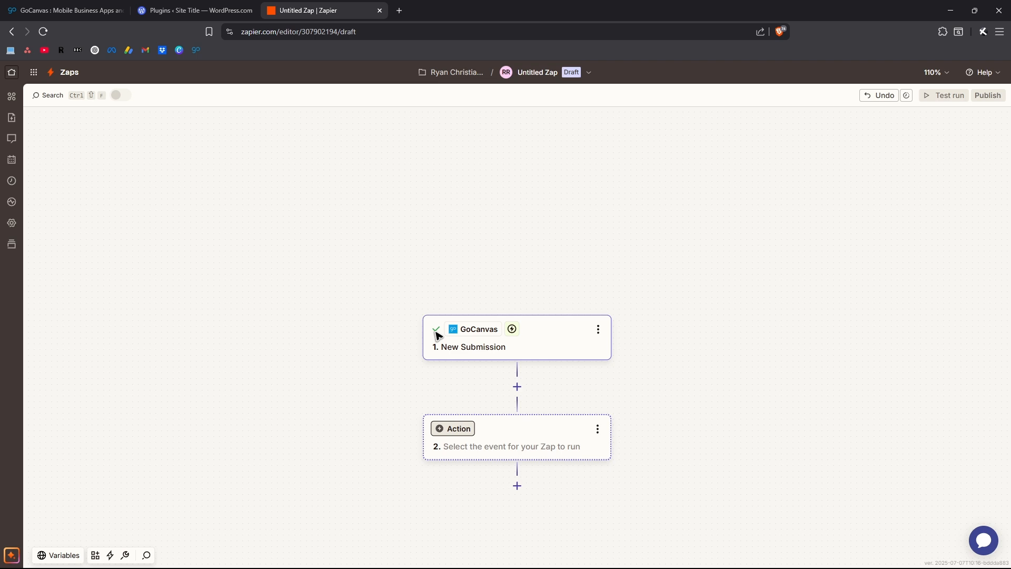
Set step 2 to the WordPress app with Create Post as its action event.
left_click(456, 431)
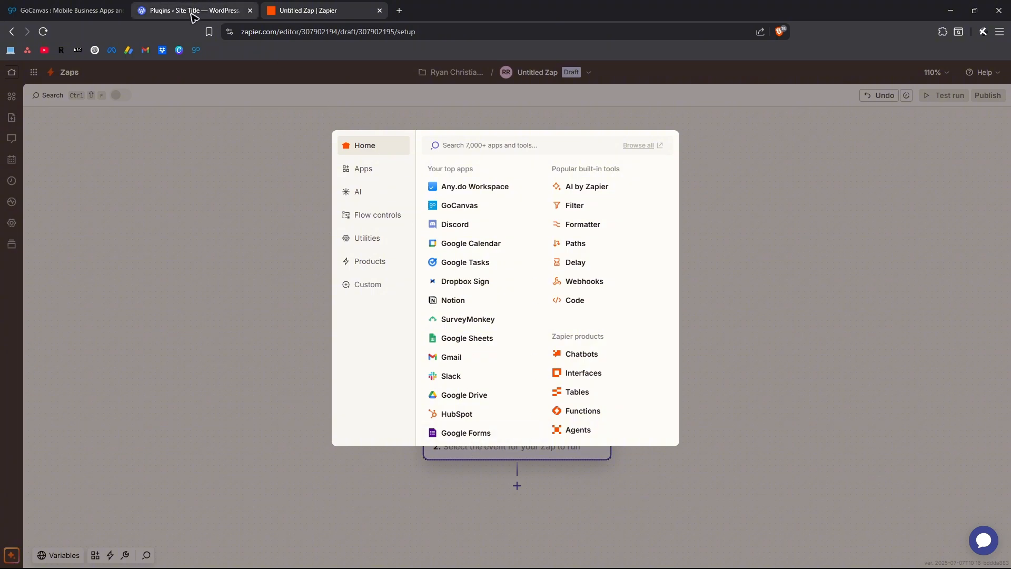
type("wordpress")
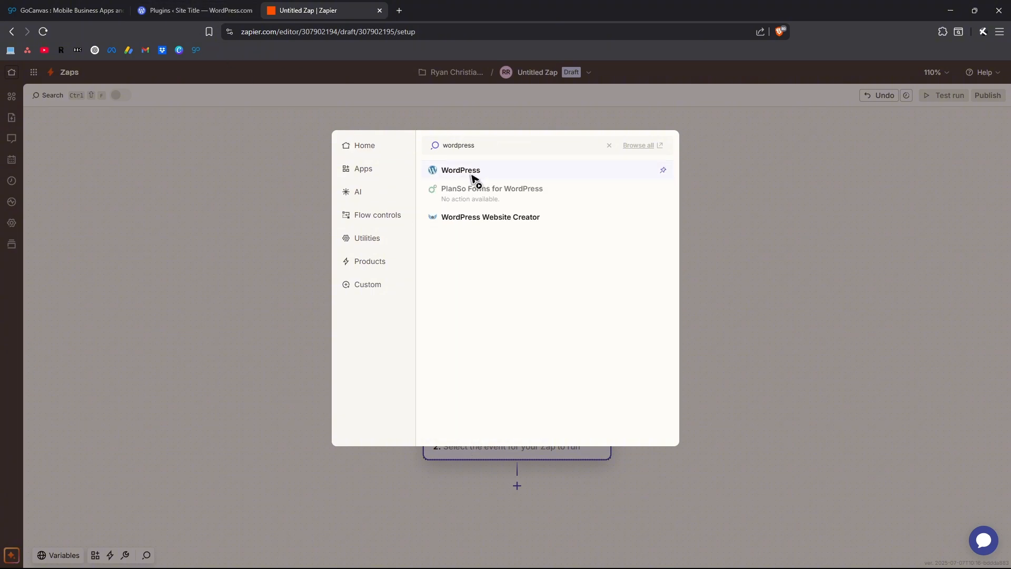
left_click(472, 178)
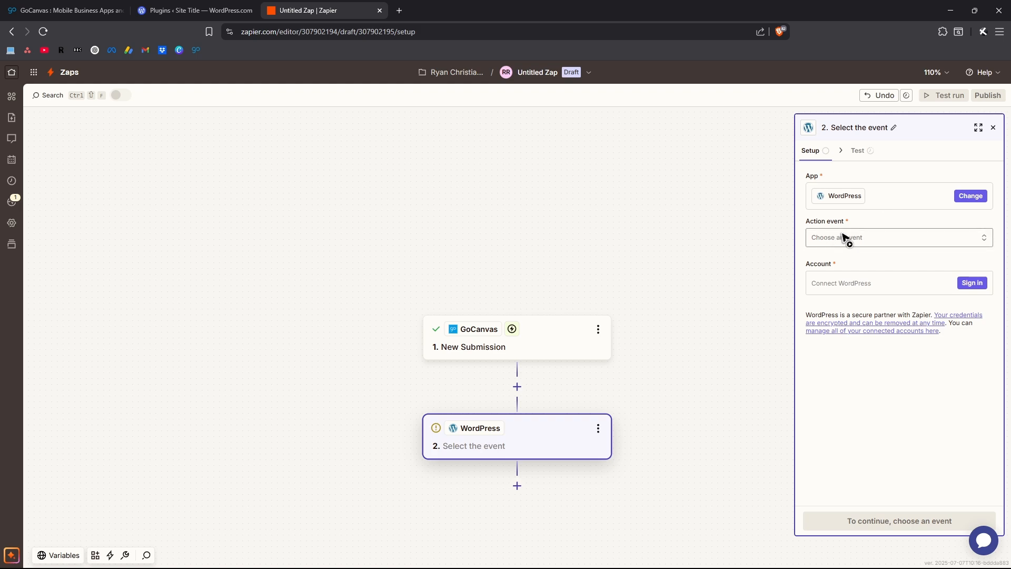
left_click(840, 240)
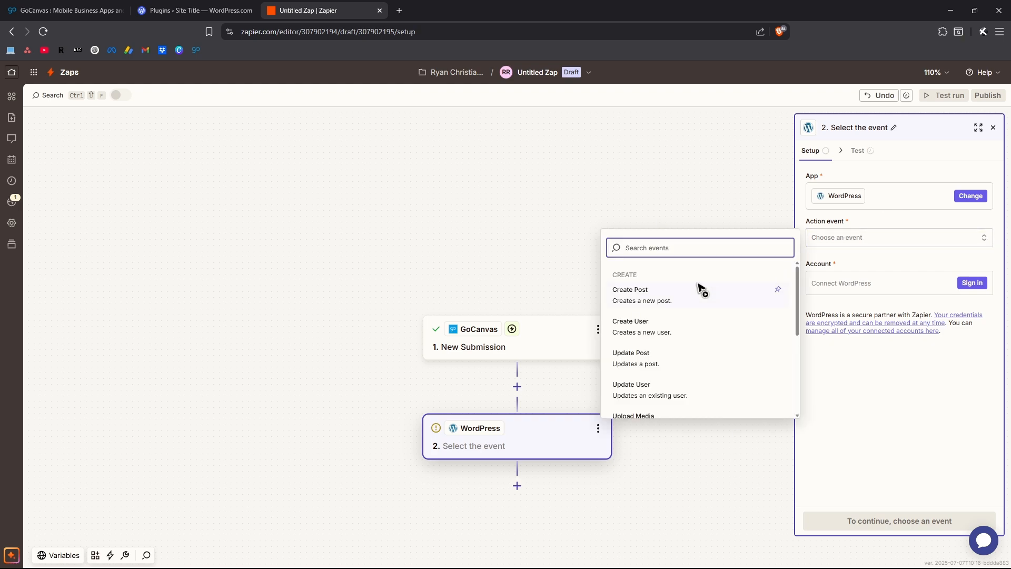
mouse_move(796, 304)
left_mouse_down()
mouse_move(796, 395)
mouse_move(794, 298)
left_mouse_up()
left_click_drag(798, 316, 794, 398)
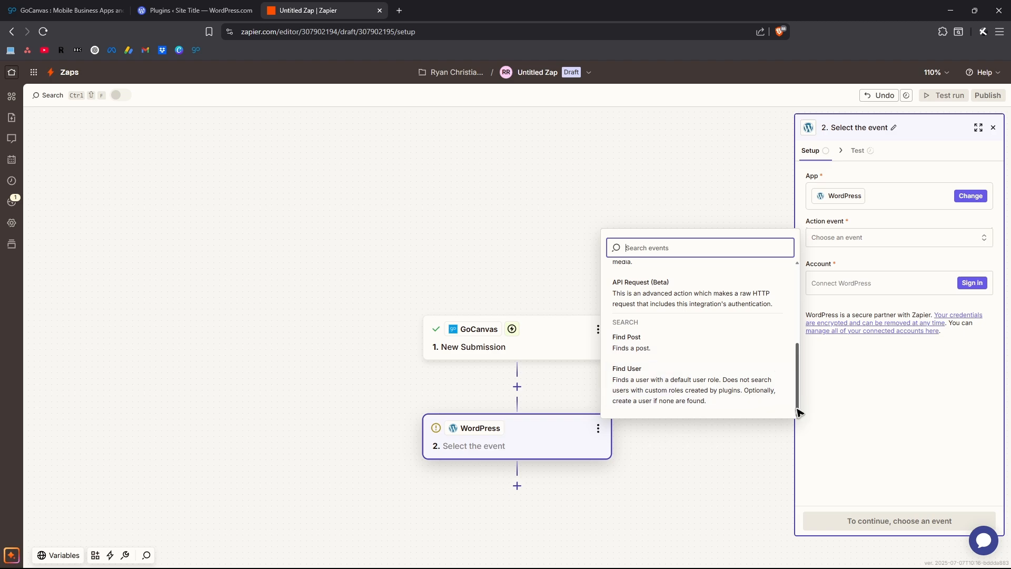
left_click_drag(797, 400, 801, 275)
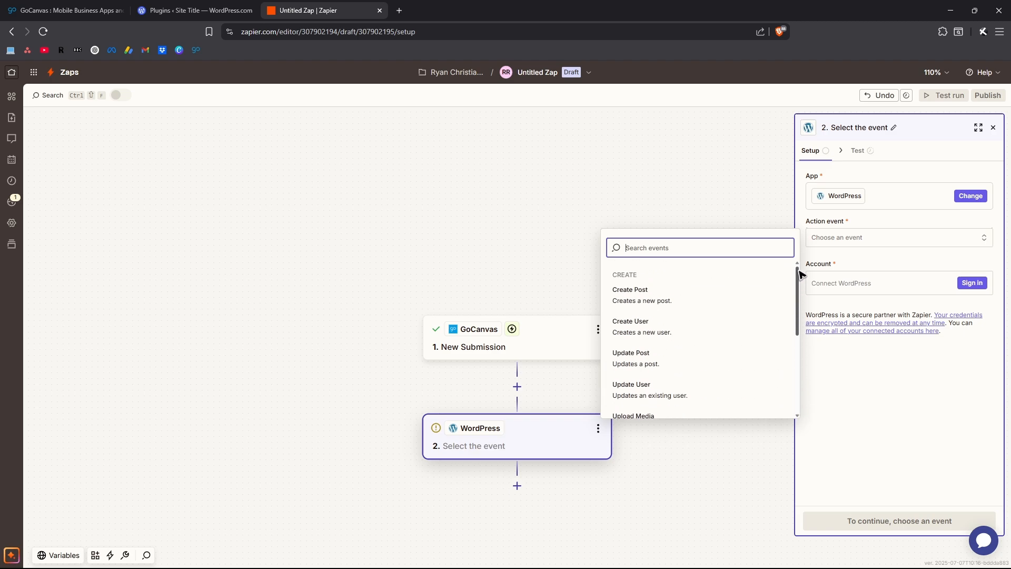
left_click(671, 298)
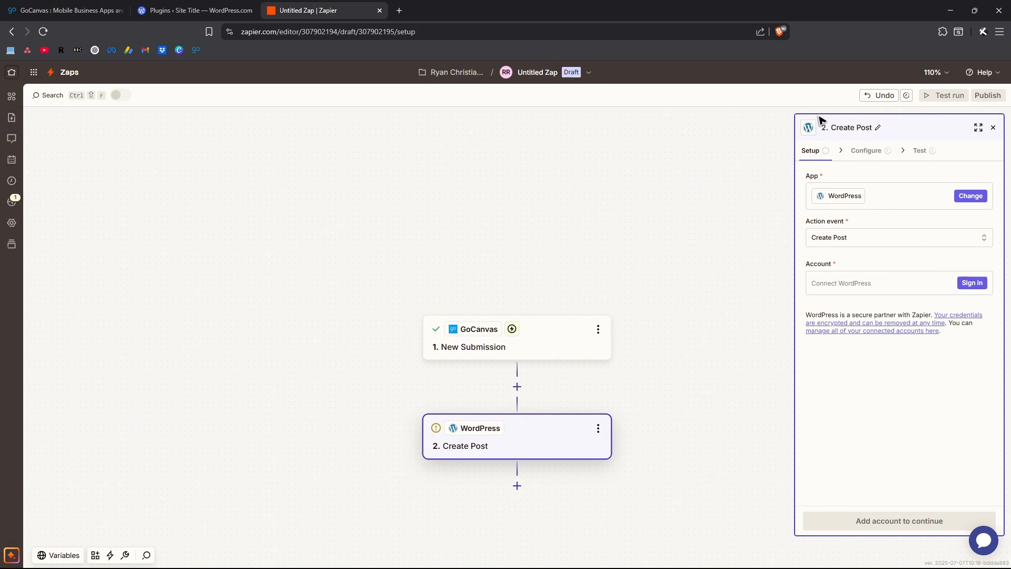
left_click(979, 285)
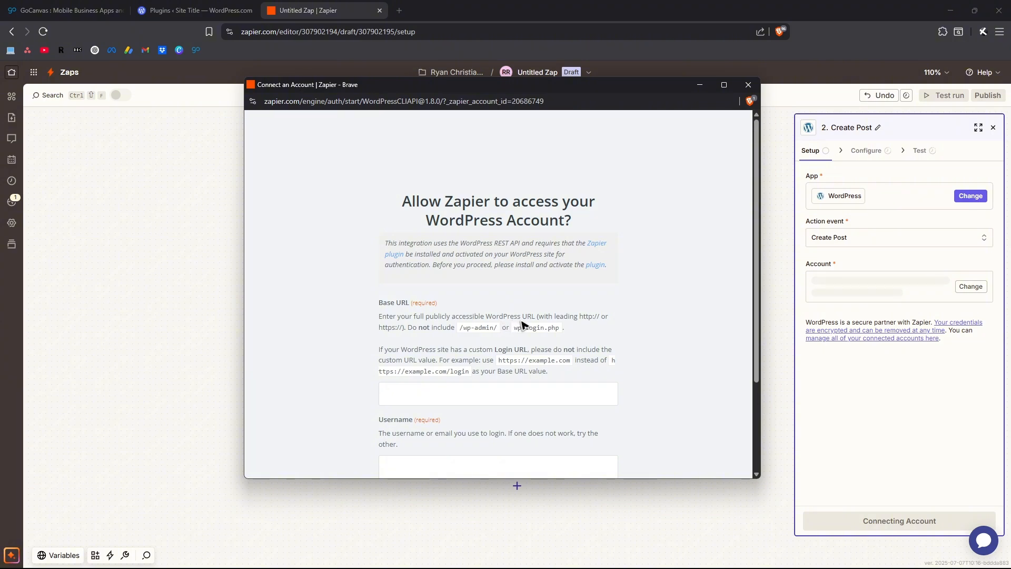
left_click_drag(581, 316, 602, 317)
left_click(570, 316)
left_click_drag(461, 329, 553, 328)
left_click(648, 341)
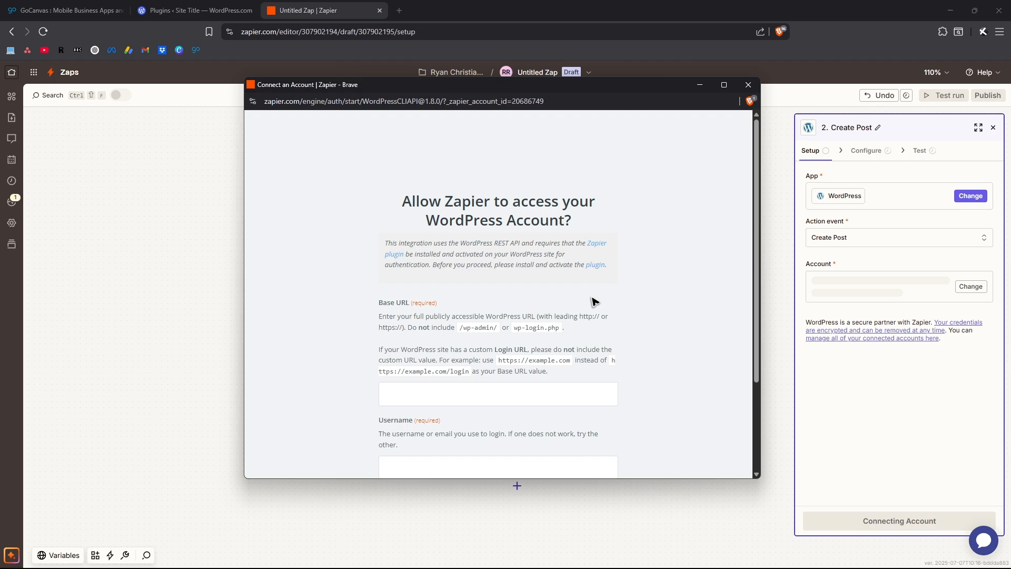
scroll(591, 301, "down", 1)
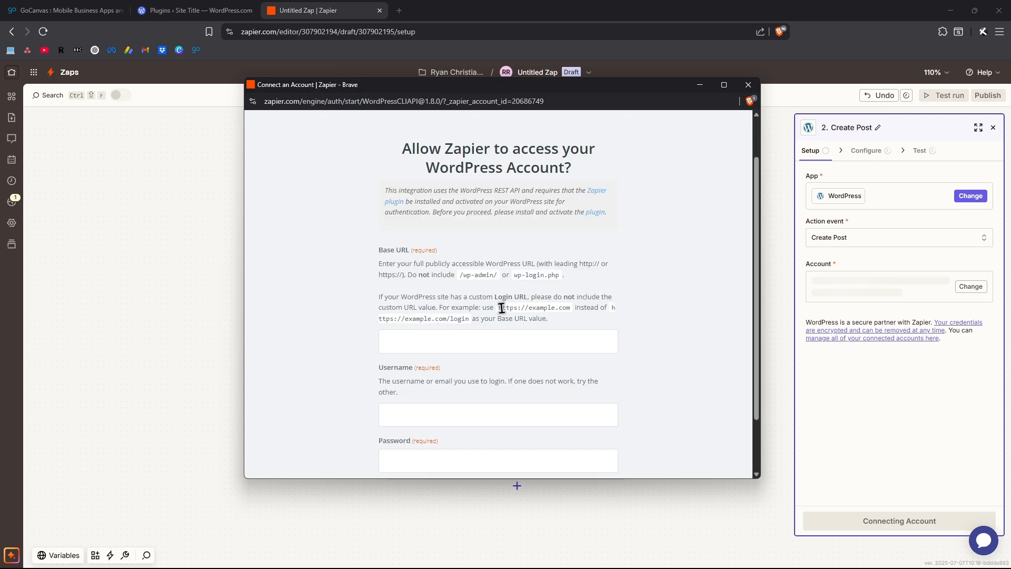
left_click_drag(499, 308, 573, 309)
left_click(612, 314)
scroll(687, 357, "down", 1)
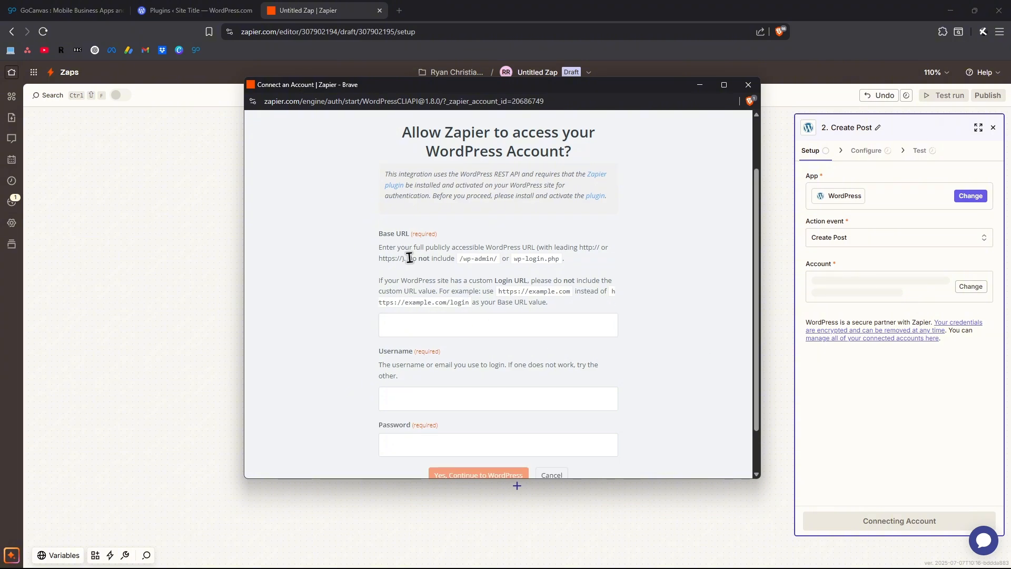
Submit the pasted site URL, account e-mail username and password, then close the step settings.
left_click(406, 322)
type("https://made4money.com")
left_click(430, 395)
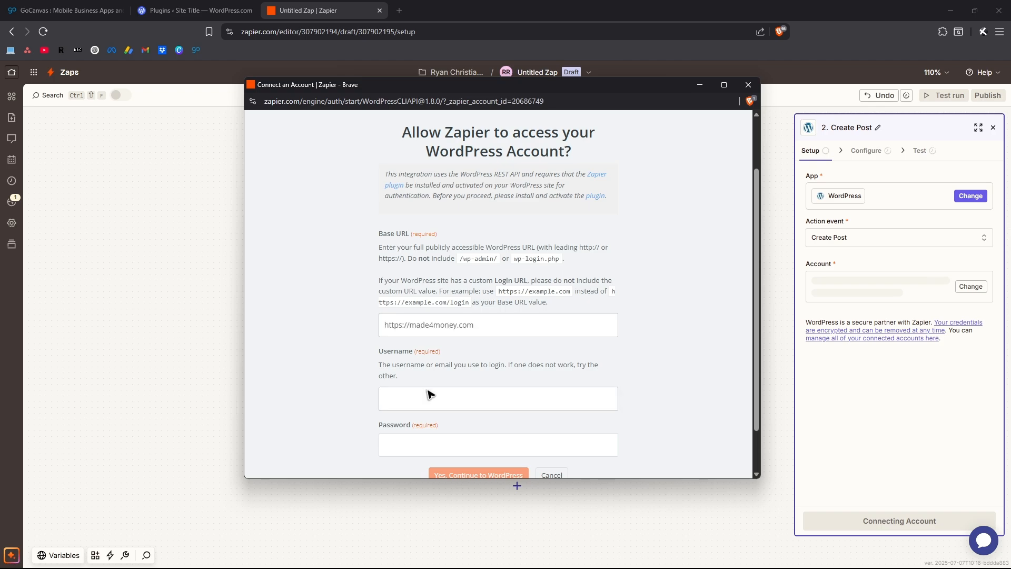
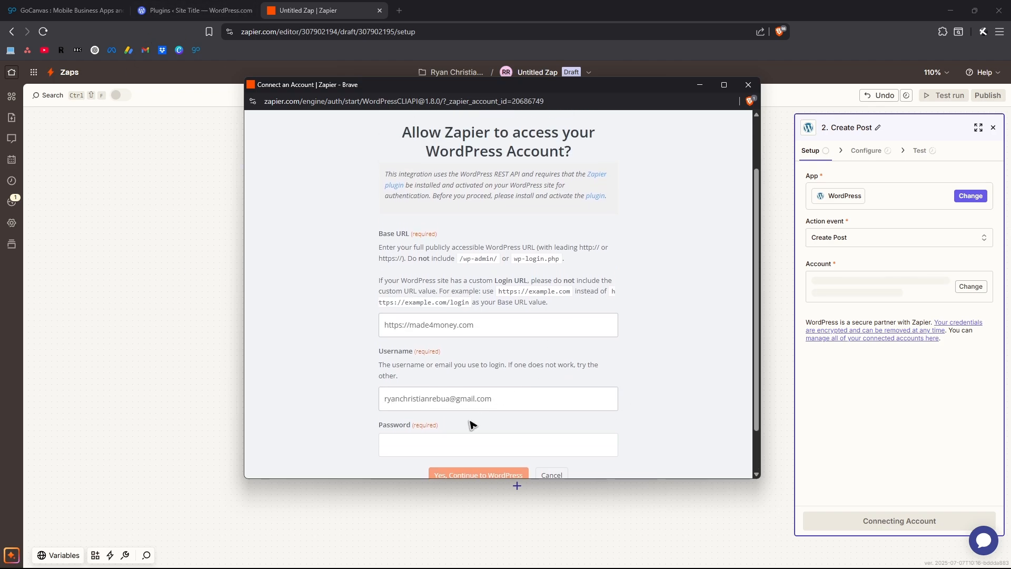
left_click(535, 442)
type("•••••")
type("•••••••••••••")
scroll(597, 371, "down", 1)
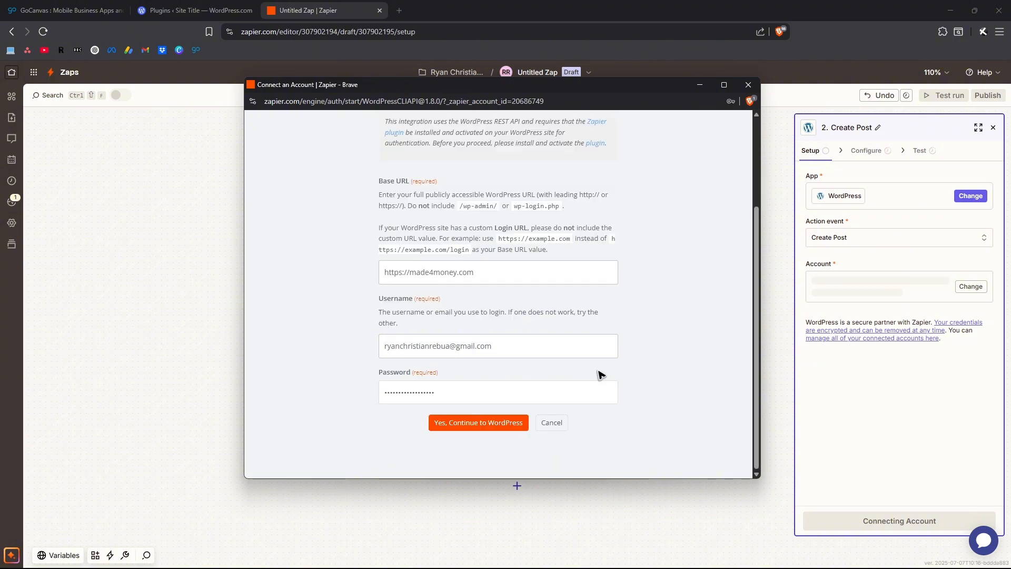
left_click(472, 424)
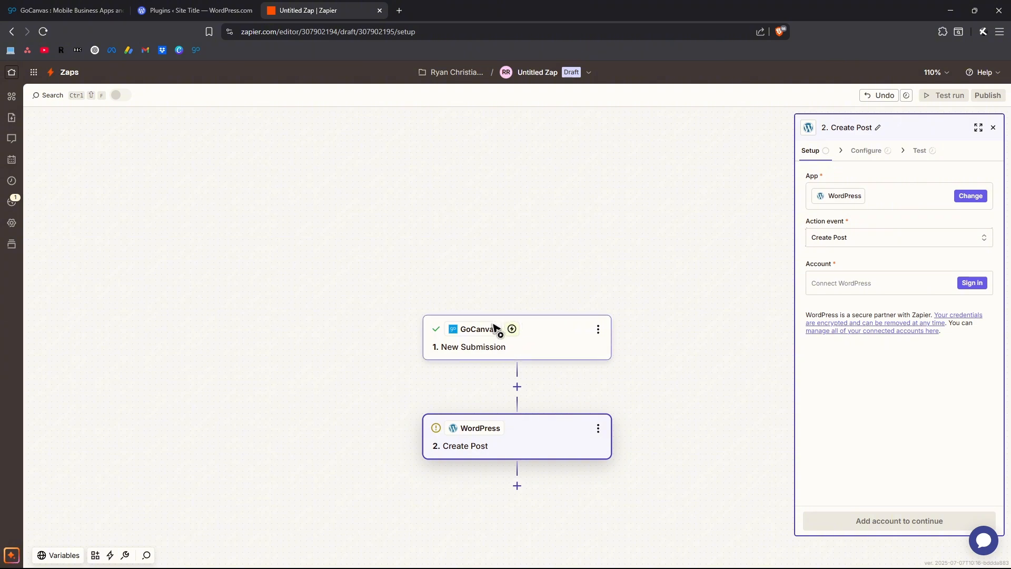
key("Escape")
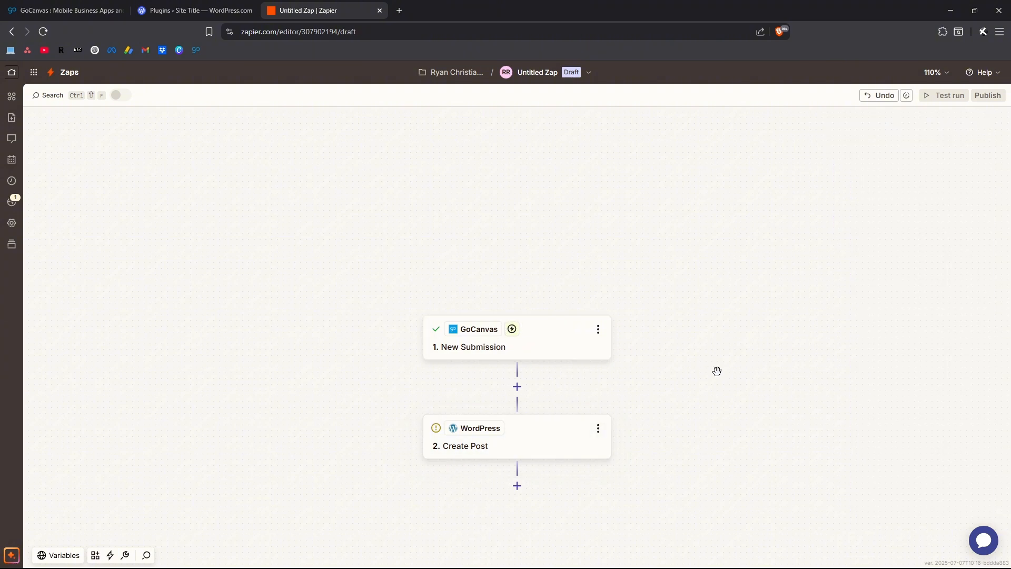